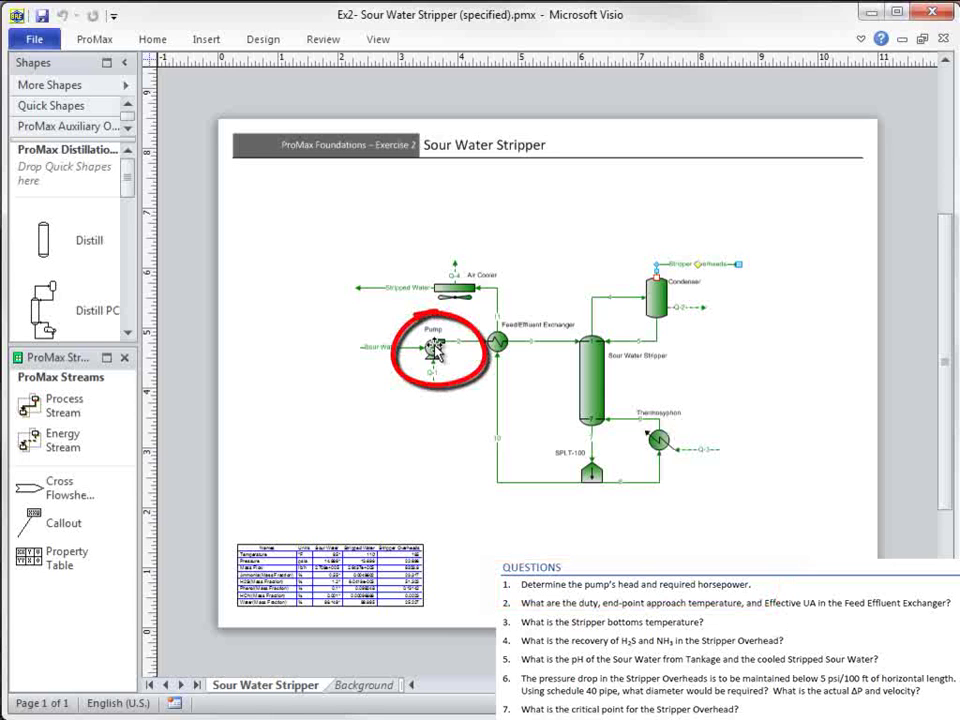
Select the Pump block on the Sour Water Stripper flowsheet
{"action": "left_click", "coordinate": [435, 347]}
Read the pump's Process Data (head 92.4755 ft, power 19.4654 hp), then close the viewer
{"action": "double_click", "coordinate": [433, 348]}
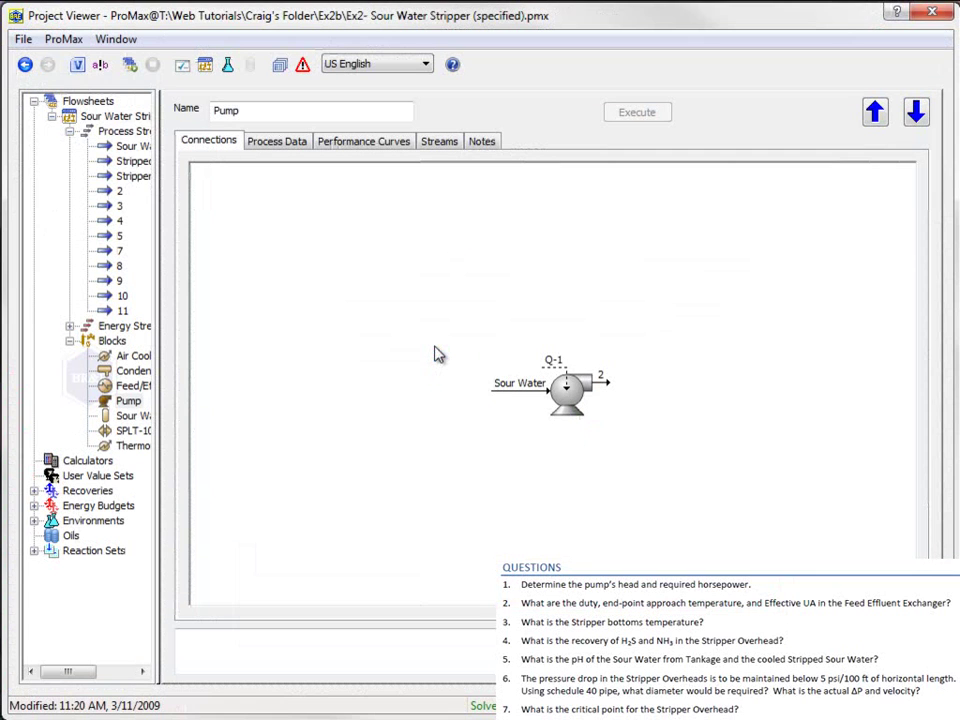
{"action": "left_click", "coordinate": [273, 143]}
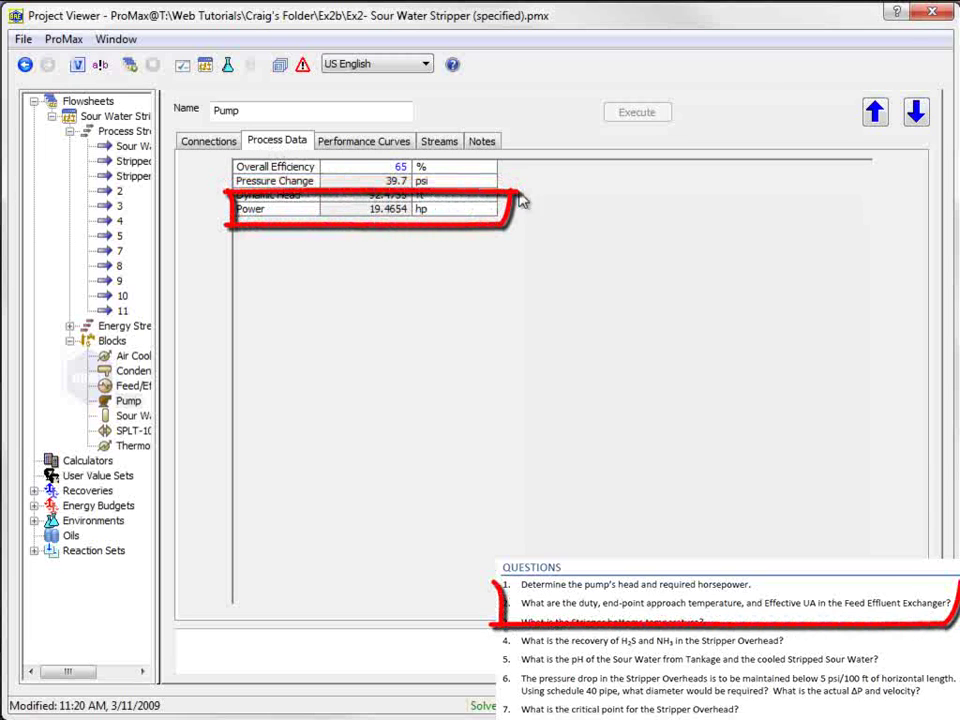
{"action": "left_click", "coordinate": [933, 16]}
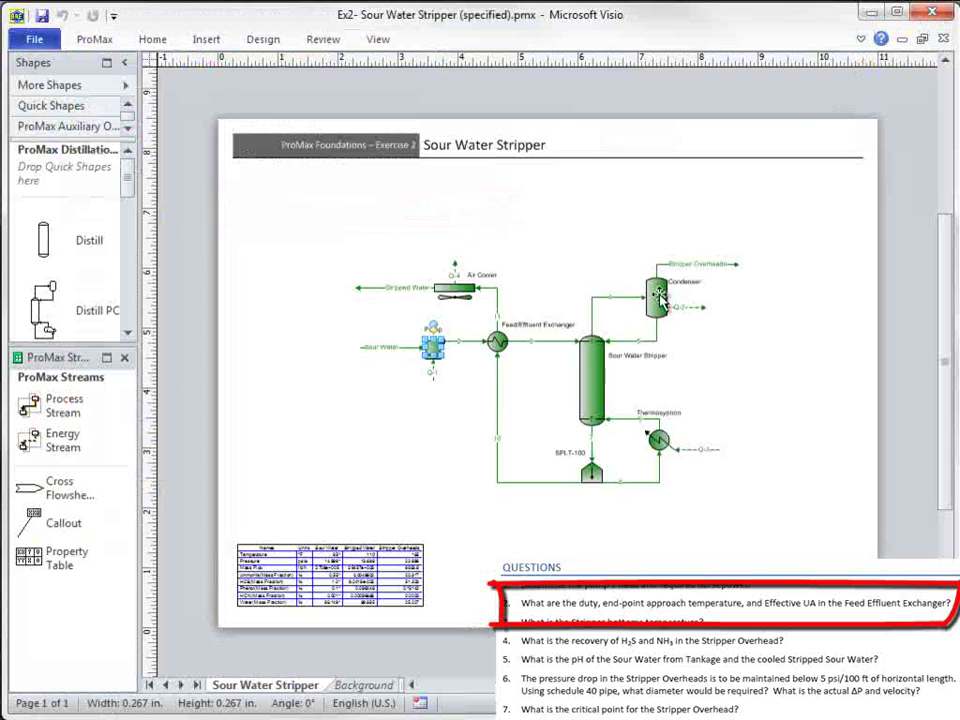
Show the Feed/Effluent Exchanger's Heat XFER results with Total Energy Demand in MMBTU/h (26.0719)
{"action": "double_click", "coordinate": [498, 343]}
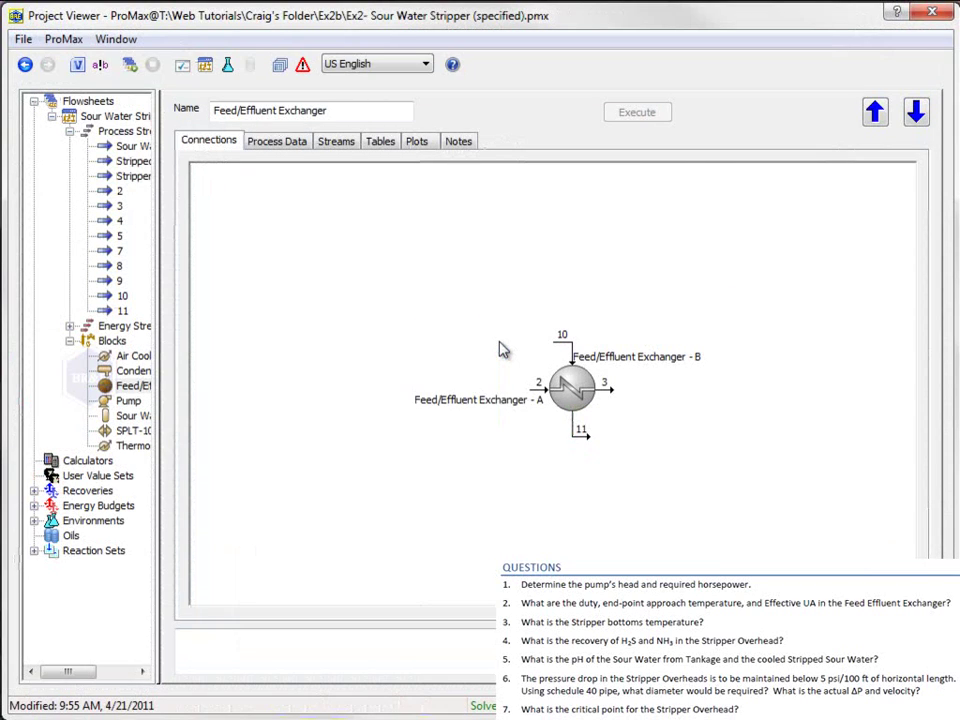
{"action": "left_click", "coordinate": [281, 145]}
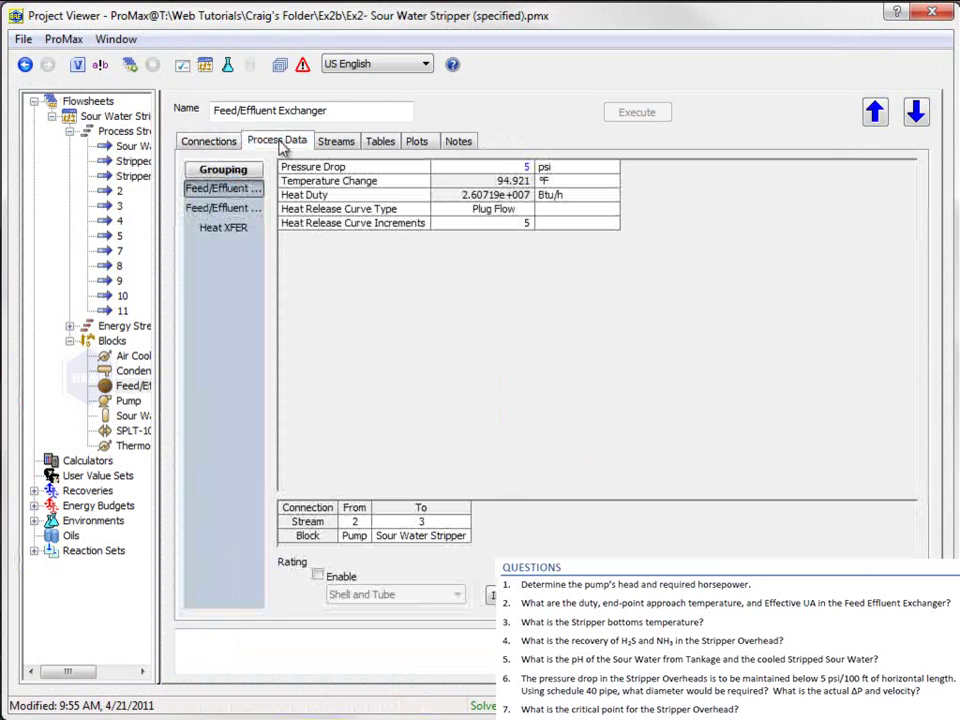
{"action": "left_click", "coordinate": [227, 229]}
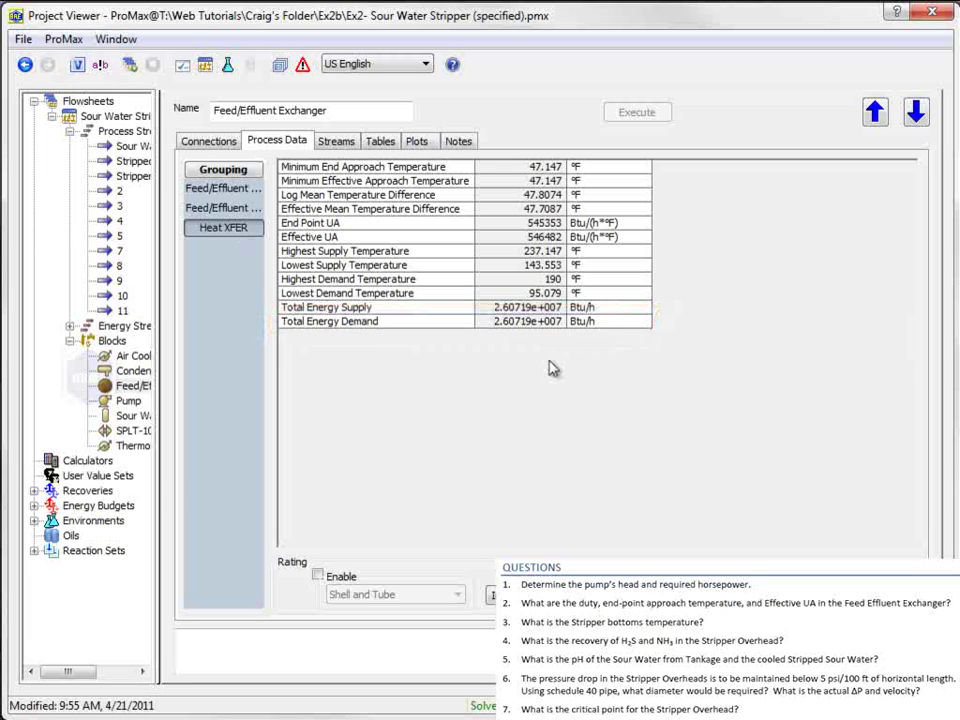
{"action": "mouse_move", "coordinate": [548, 330]}
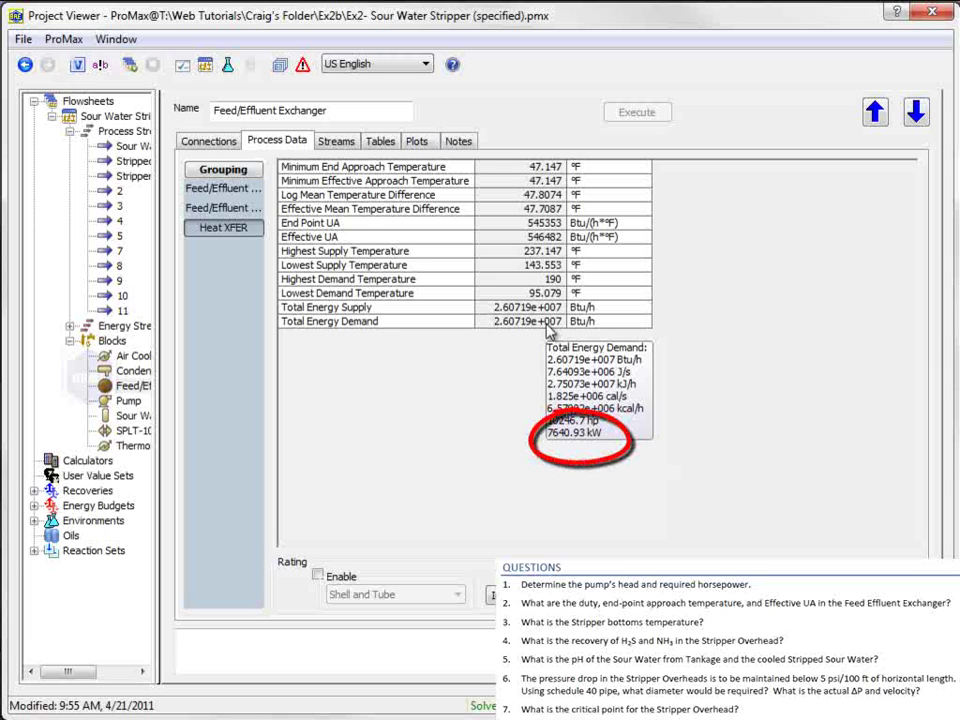
{"action": "left_click", "coordinate": [640, 321]}
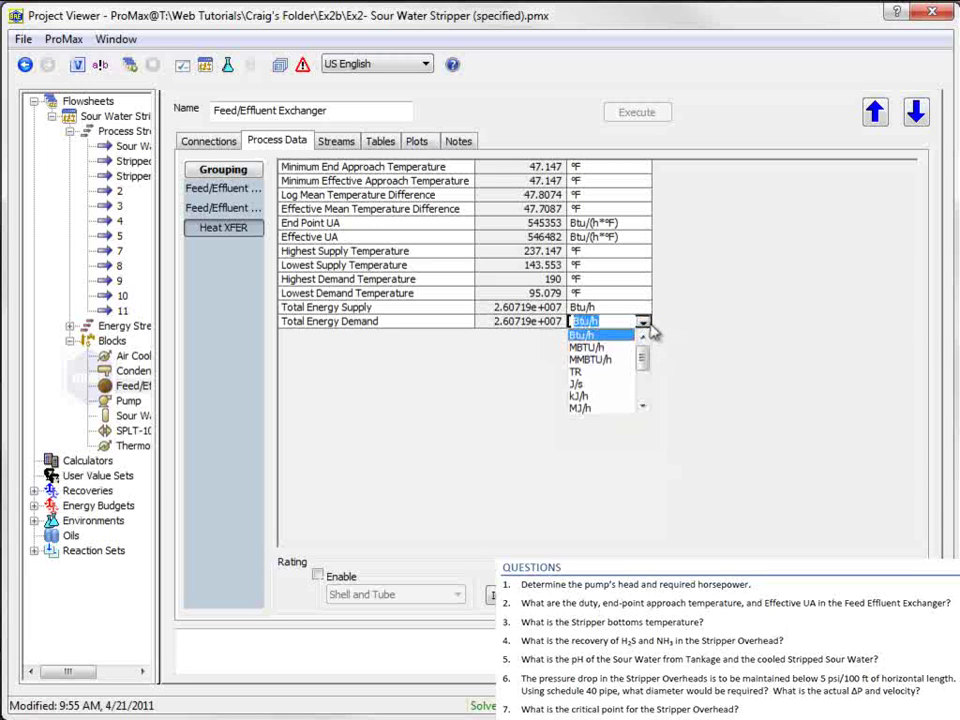
{"action": "left_click", "coordinate": [600, 360]}
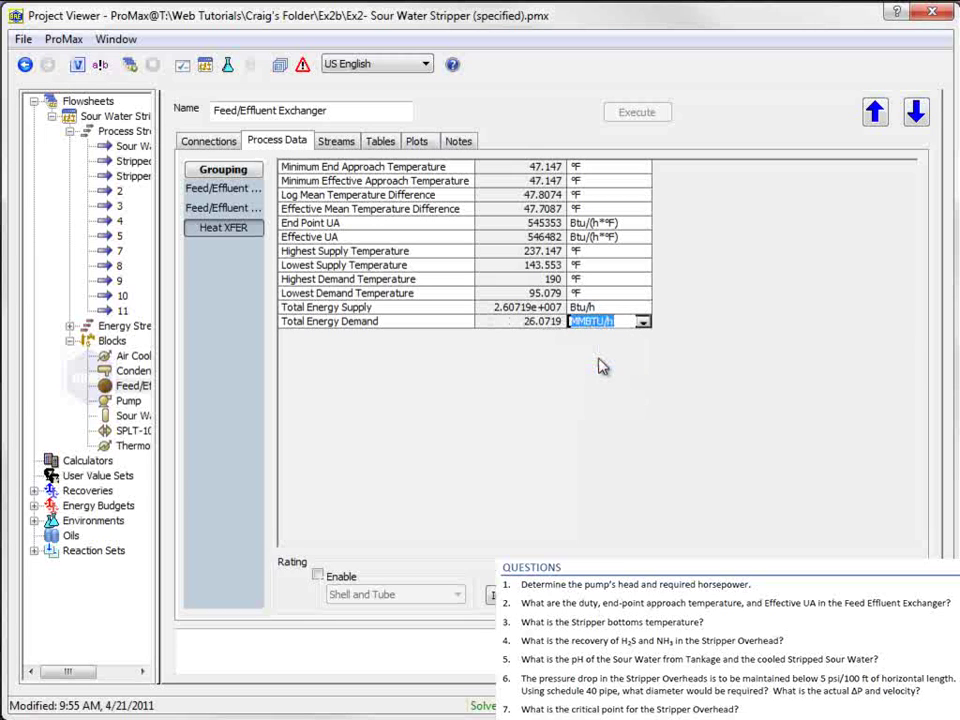
{"action": "left_click", "coordinate": [540, 326]}
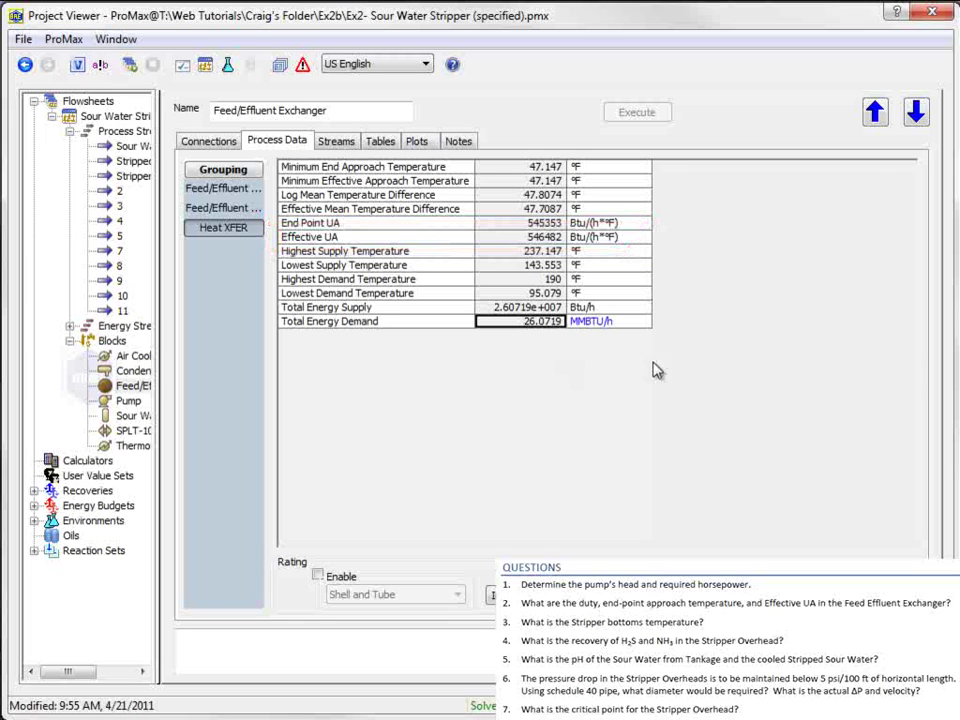
Close the exchanger's Project Viewer and deselect everything on the flowsheet
{"action": "left_click", "coordinate": [932, 11]}
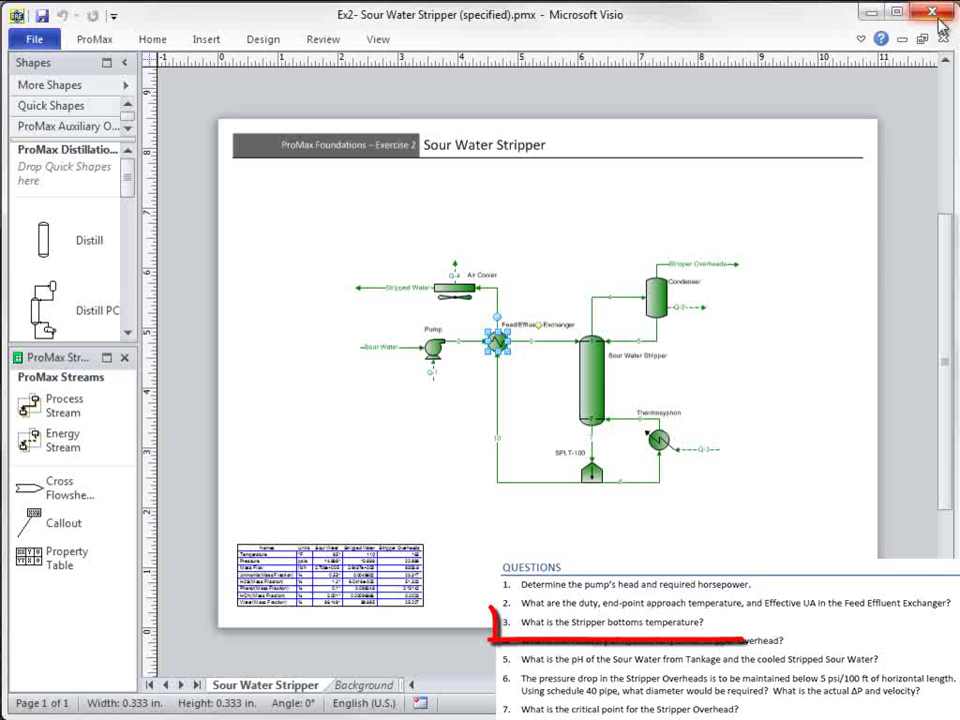
{"action": "left_click", "coordinate": [757, 455]}
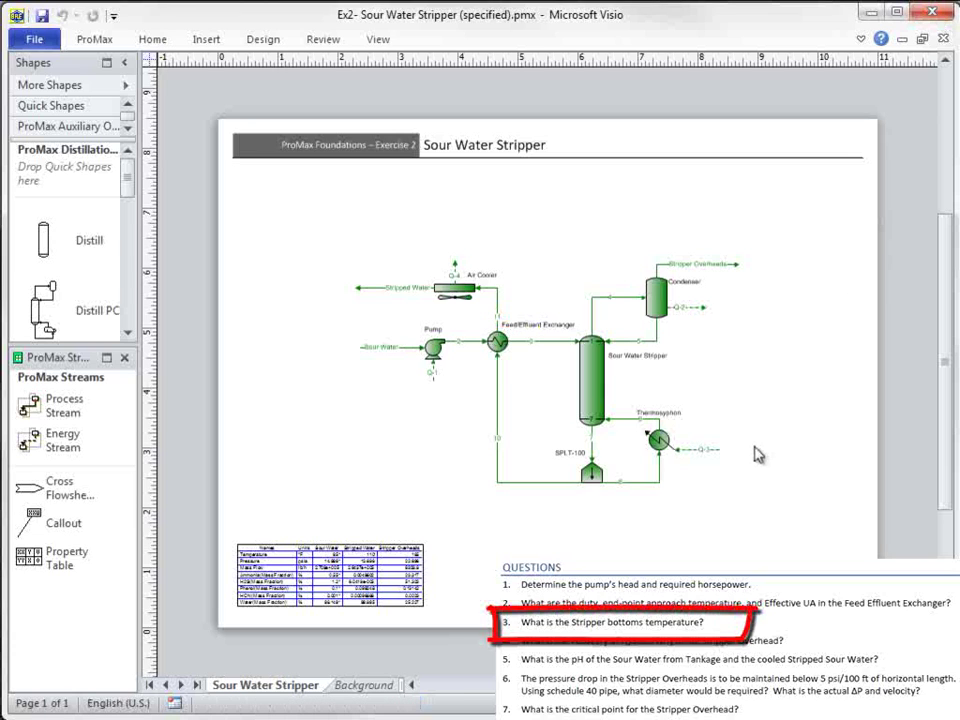
{"action": "mouse_move", "coordinate": [595, 443]}
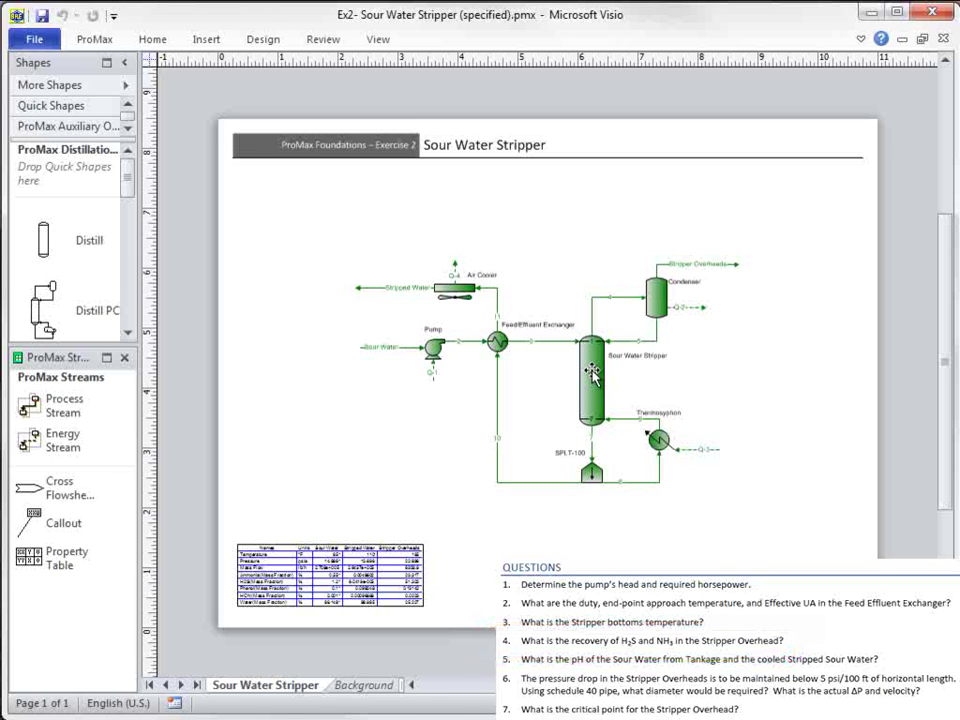
Check the stripper's Stage Data recoveries (NH3 99.1192%, H2S 99.9952%), then select the Sour Water stream
{"action": "double_click", "coordinate": [592, 372]}
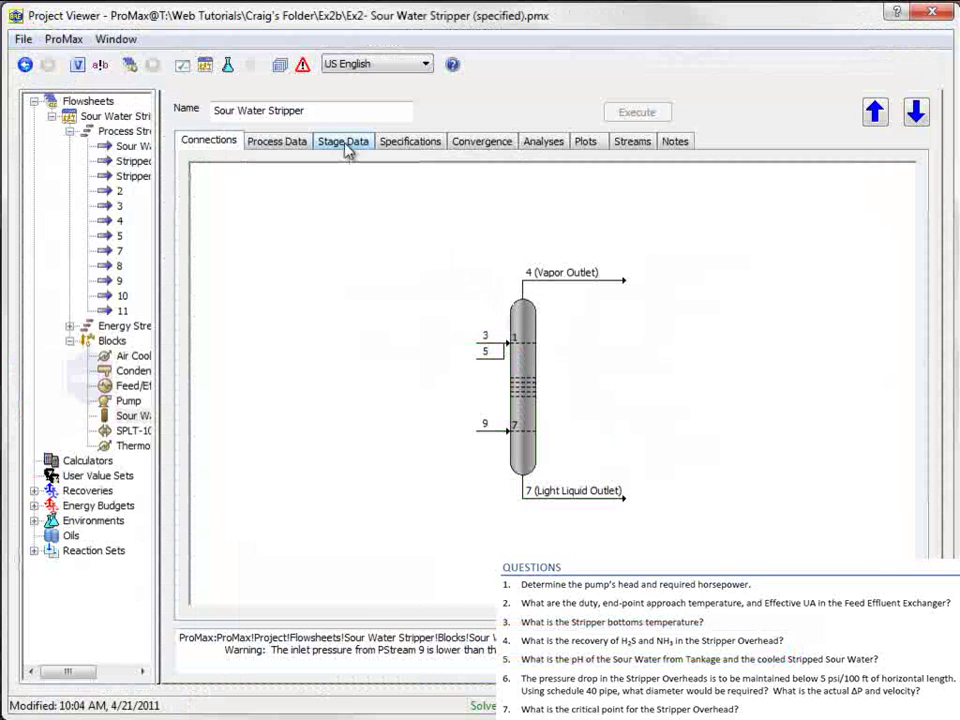
{"action": "left_click", "coordinate": [345, 143]}
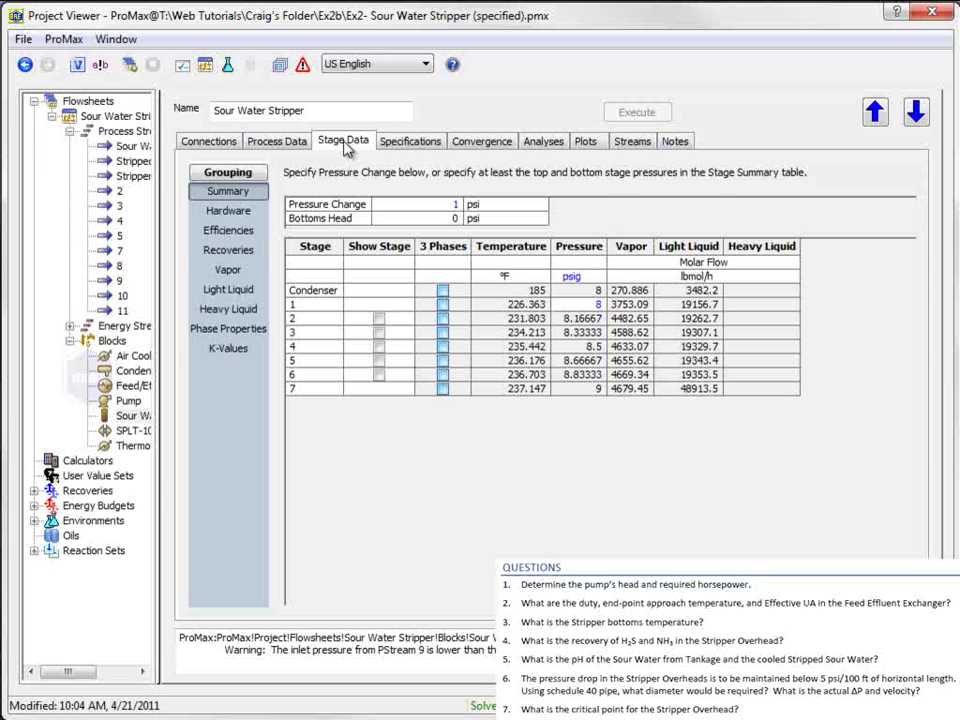
{"action": "left_click", "coordinate": [240, 254]}
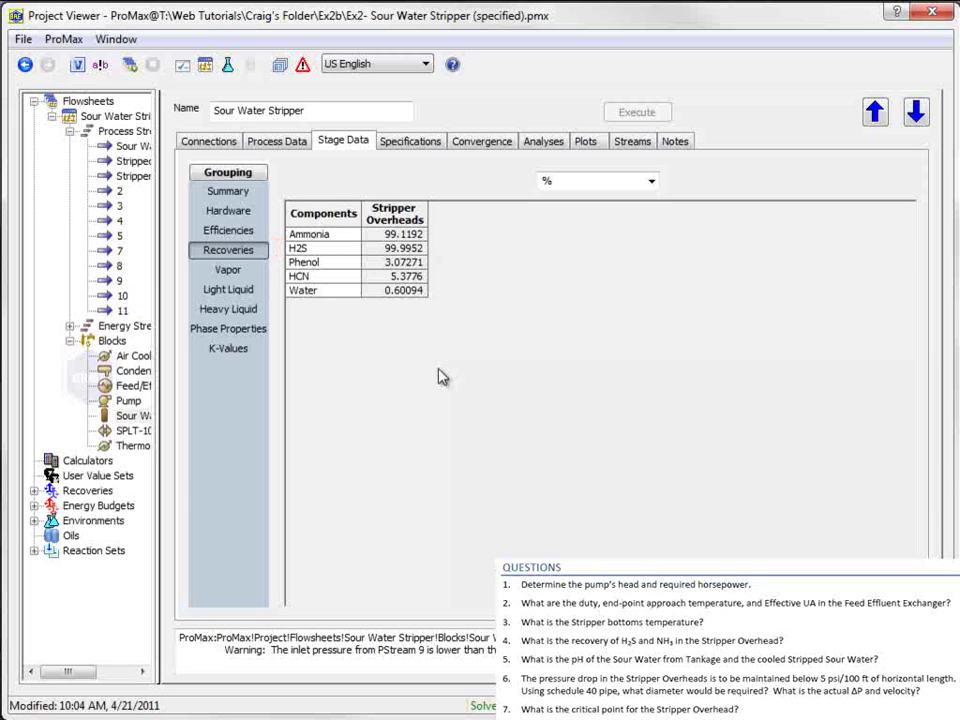
{"action": "left_click", "coordinate": [930, 12]}
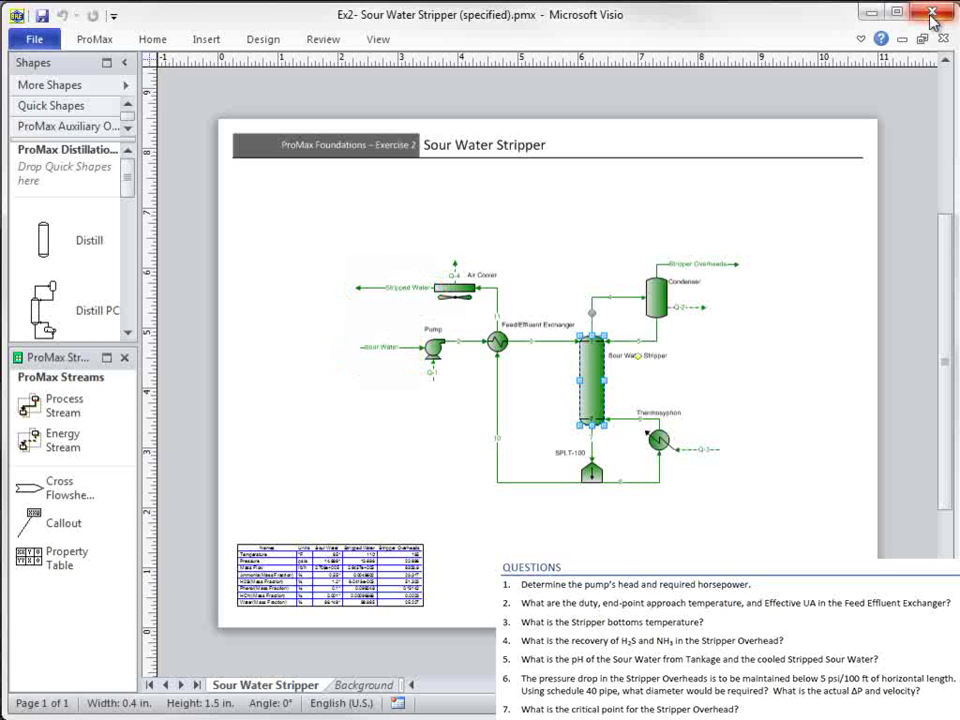
{"action": "left_click", "coordinate": [395, 346]}
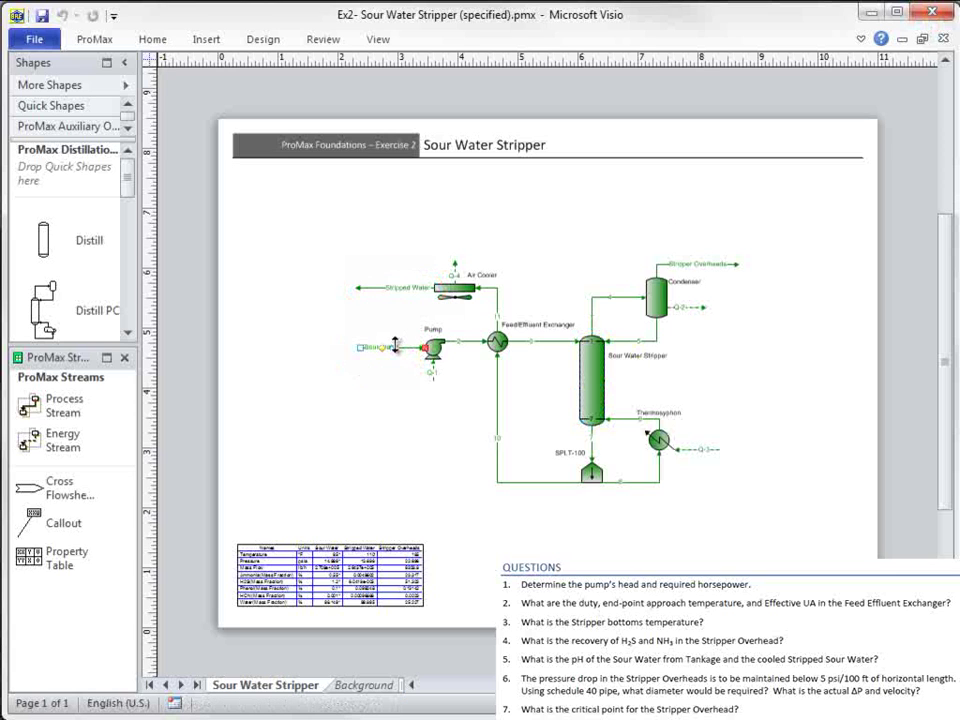
Review the Sour Water stream's composition and its full ionic species information
{"action": "double_click", "coordinate": [395, 346]}
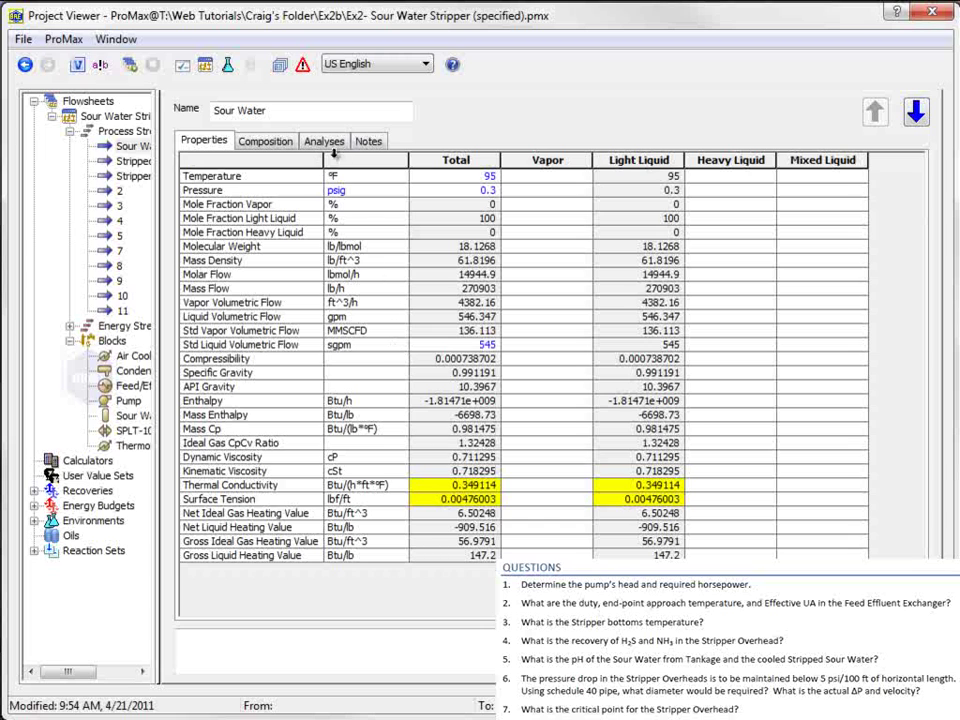
{"action": "left_click", "coordinate": [266, 141]}
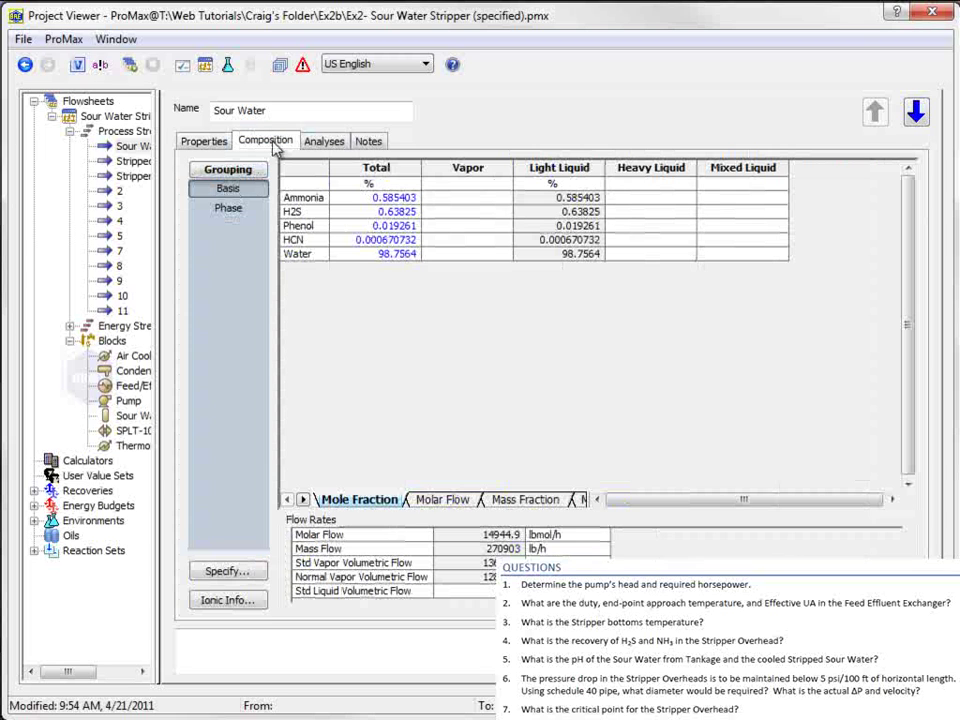
{"action": "left_click", "coordinate": [246, 604]}
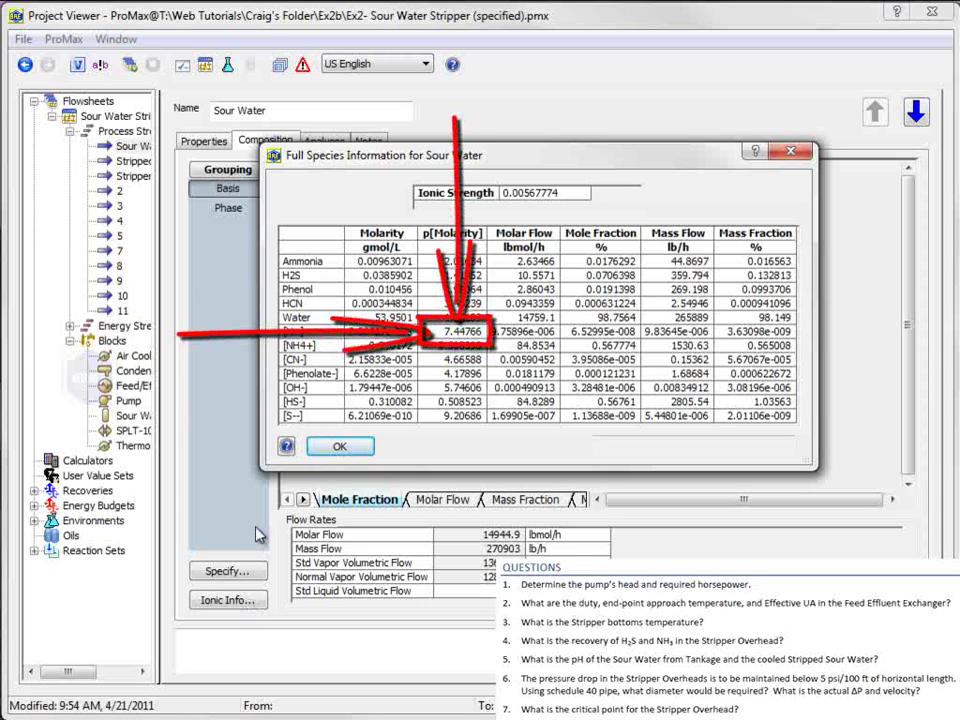
{"action": "left_click", "coordinate": [338, 446]}
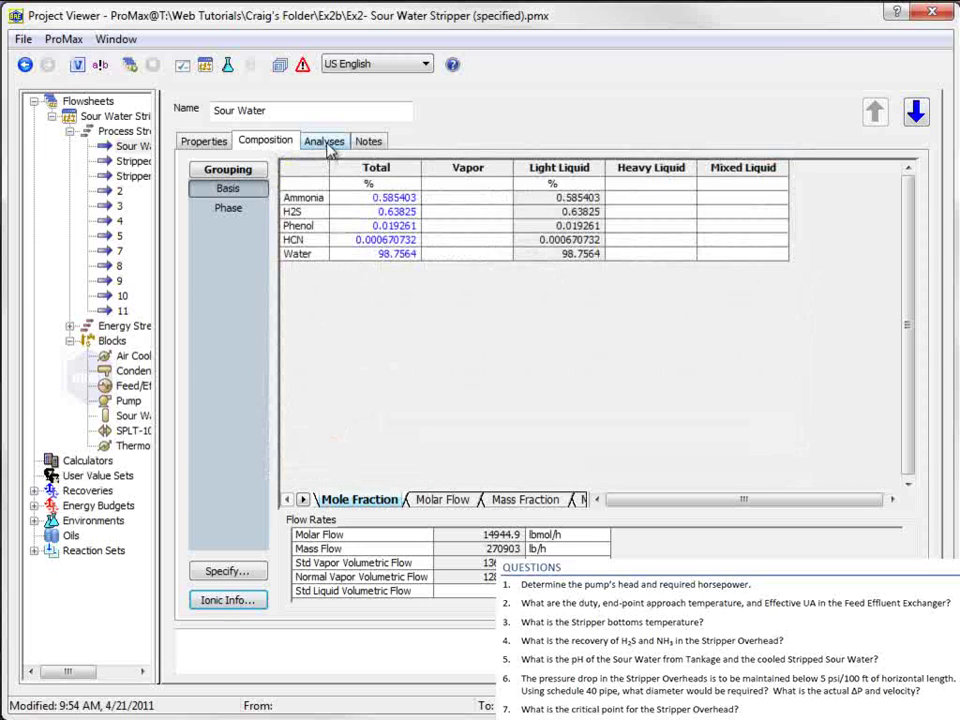
Add and solve an Ionic Info Analysis on Sour Water (pH 7.44766), then close the viewer
{"action": "left_click", "coordinate": [323, 141]}
{"action": "left_click", "coordinate": [250, 581]}
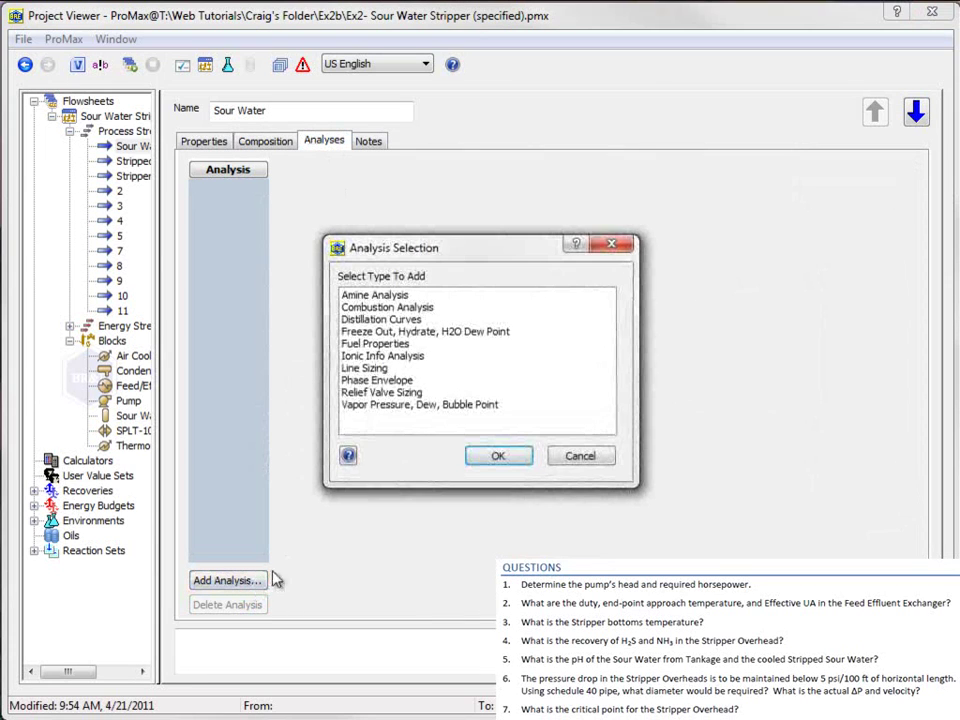
{"action": "left_click", "coordinate": [405, 357]}
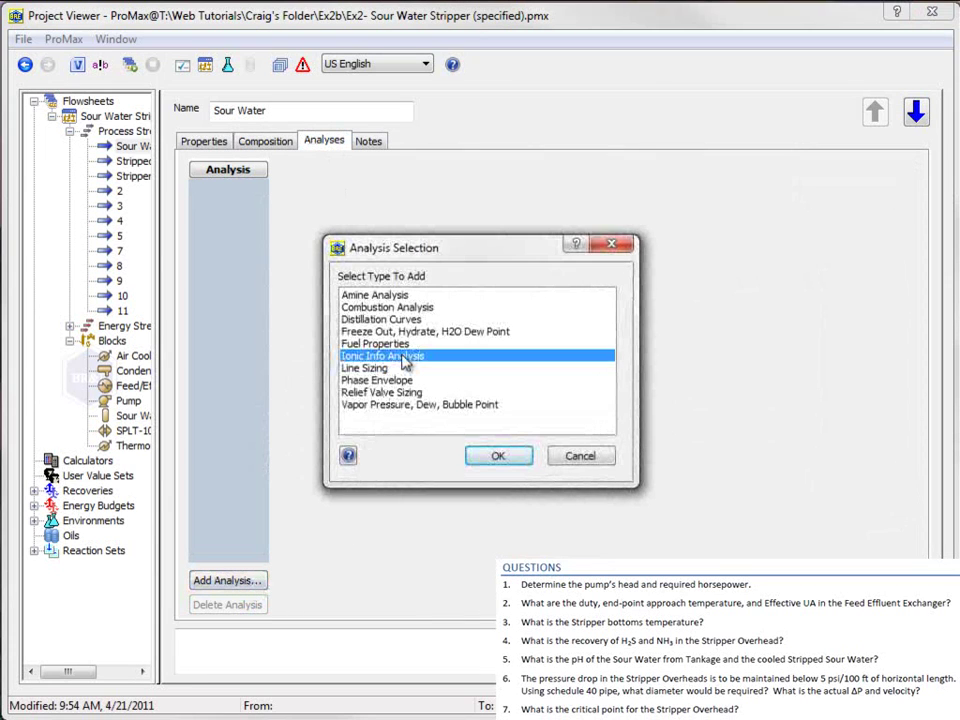
{"action": "left_click", "coordinate": [498, 458]}
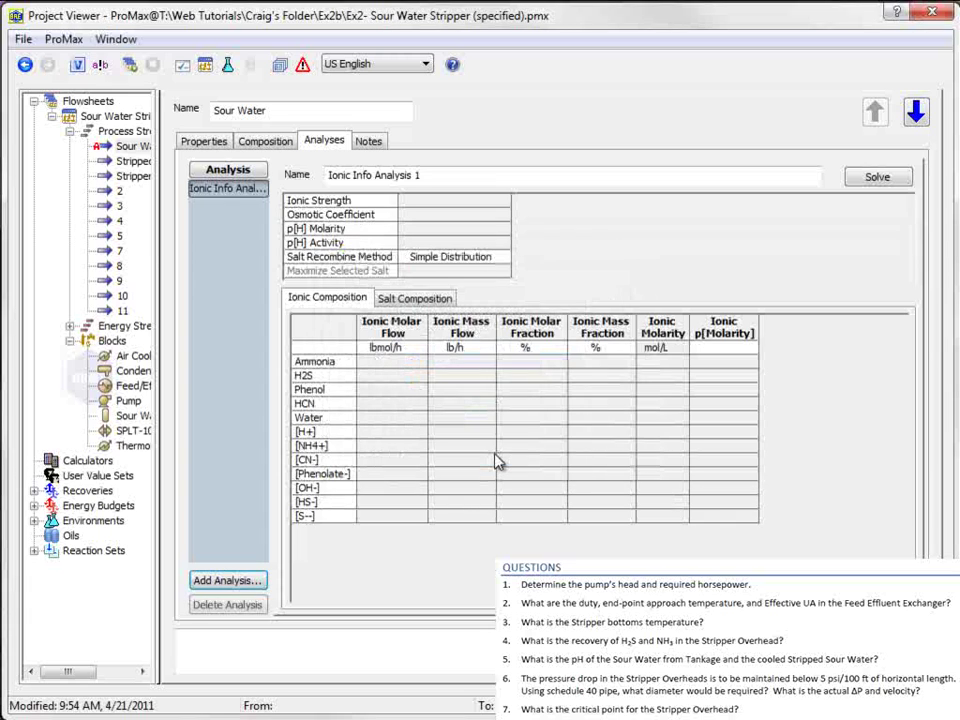
{"action": "left_click", "coordinate": [877, 178]}
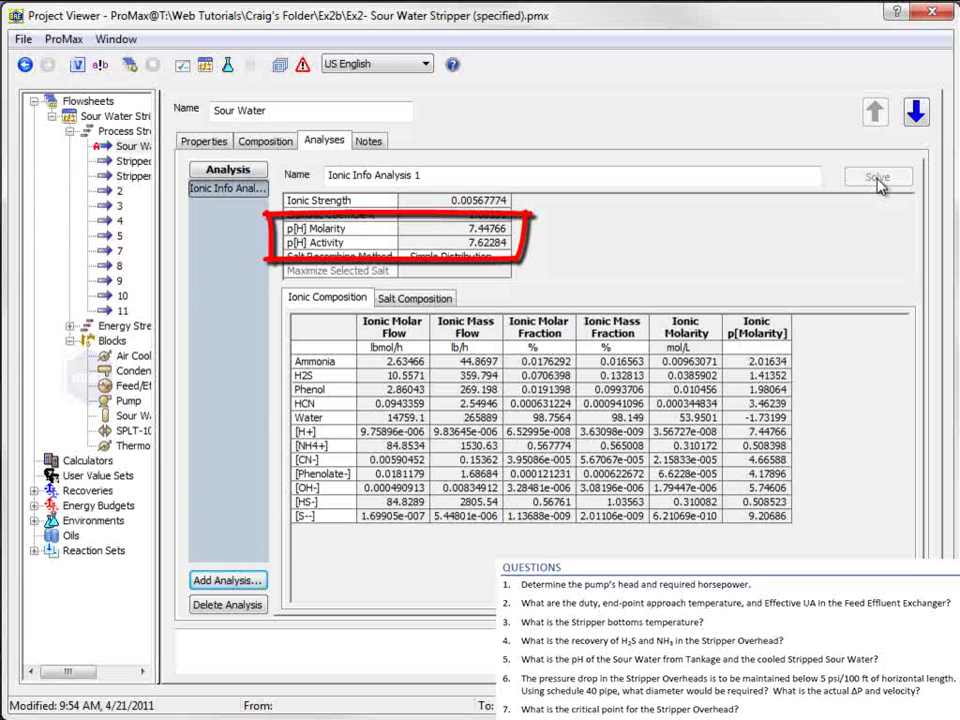
{"action": "left_click", "coordinate": [934, 14]}
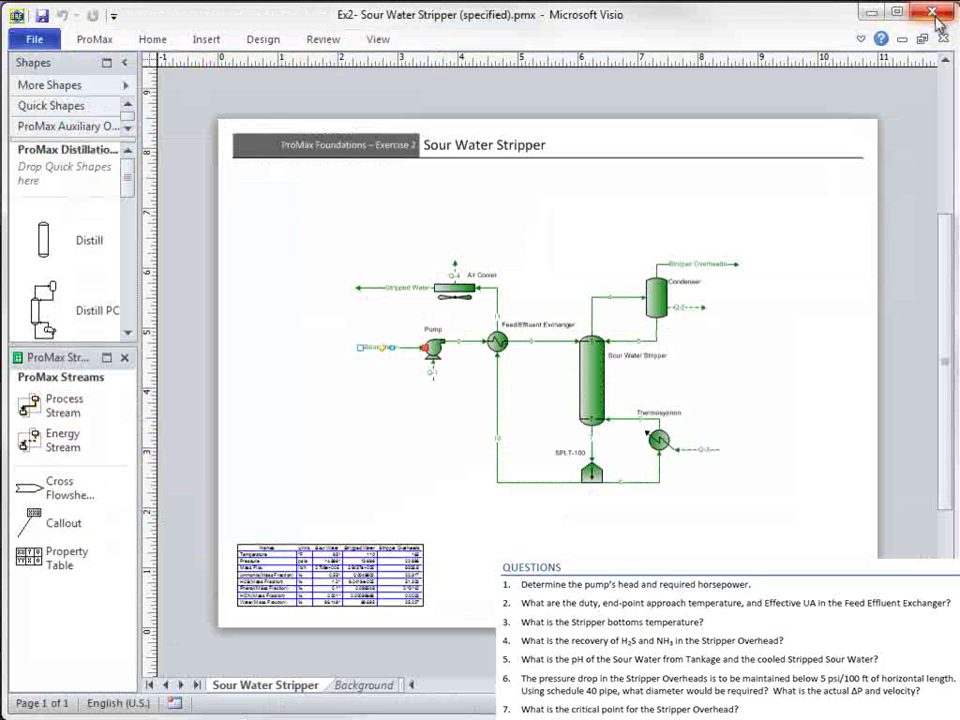
{"action": "double_click", "coordinate": [404, 292]}
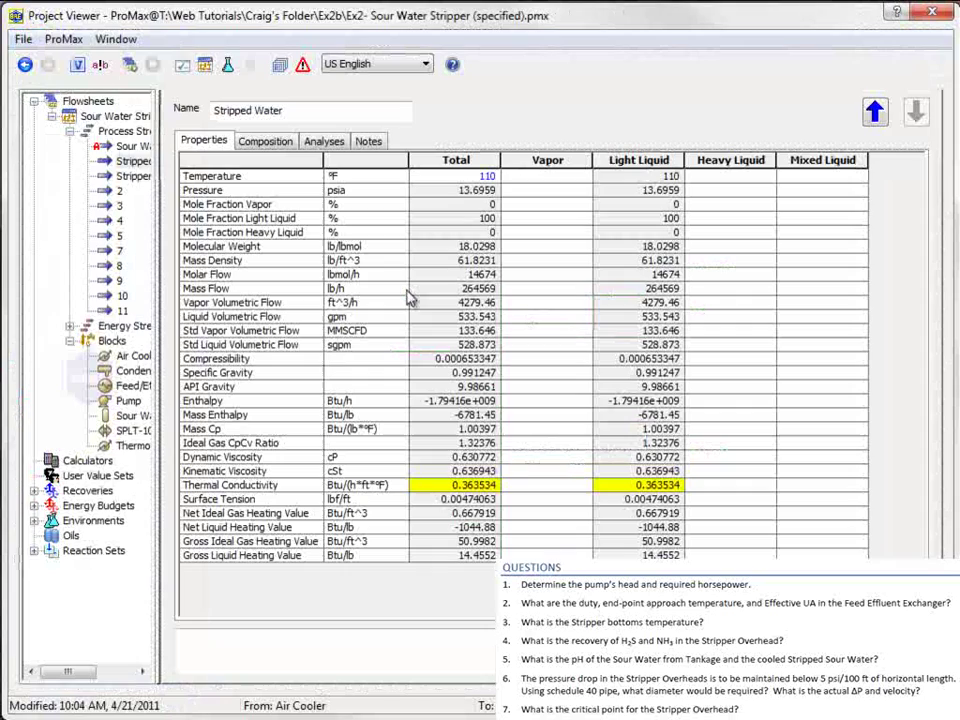
{"action": "left_click", "coordinate": [265, 141]}
{"action": "left_click", "coordinate": [232, 600]}
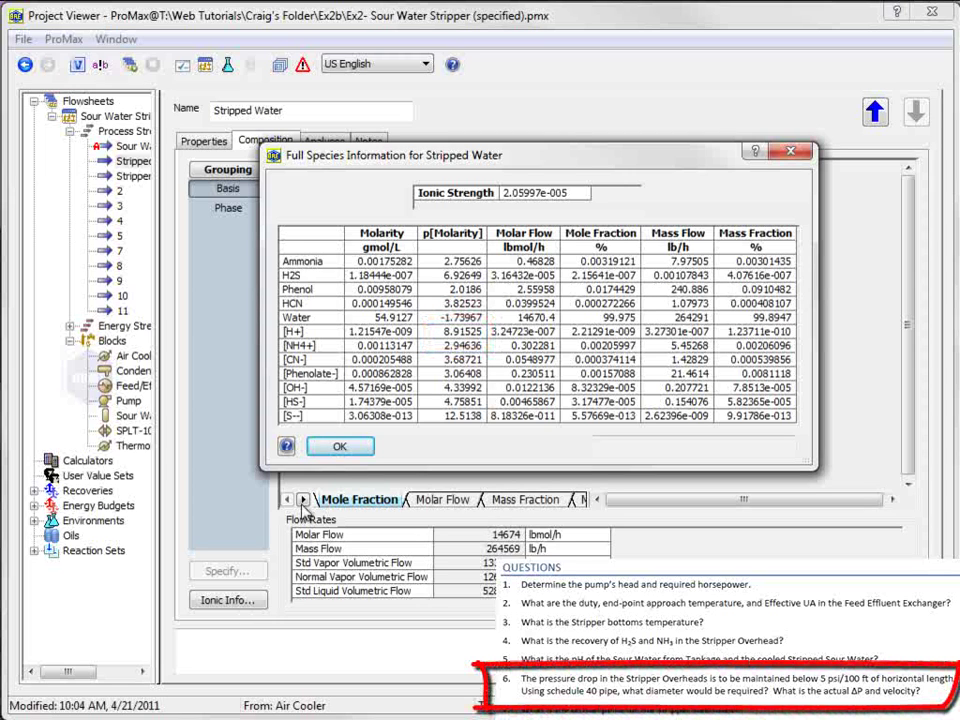
{"action": "left_click", "coordinate": [339, 446]}
{"action": "left_click", "coordinate": [936, 14]}
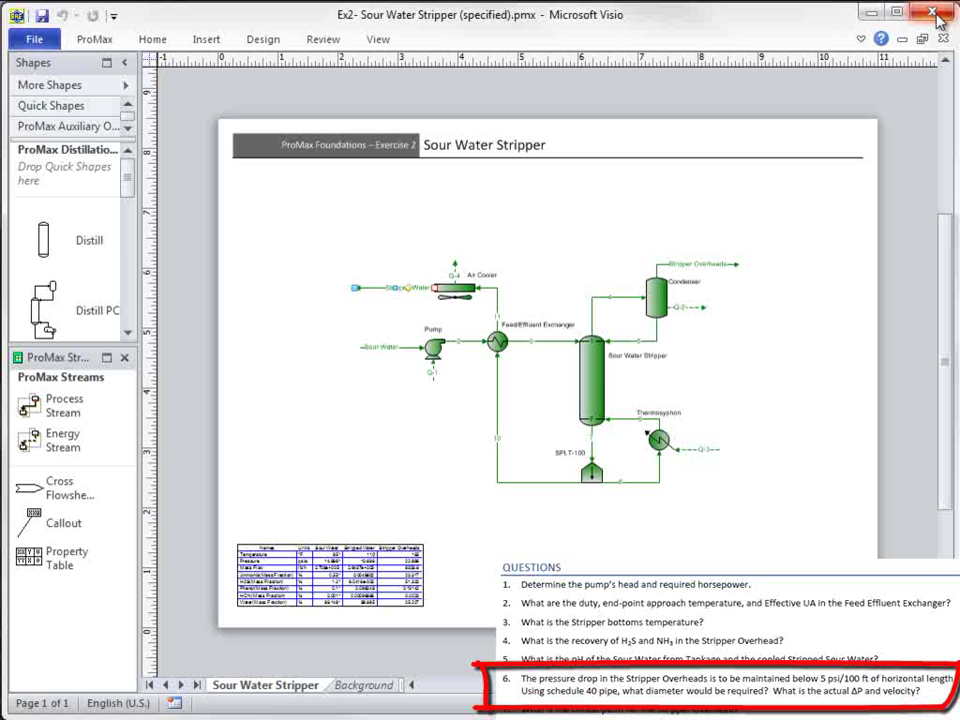
Add a Line Sizing analysis to the Stripper Overheads stream
{"action": "double_click", "coordinate": [710, 265]}
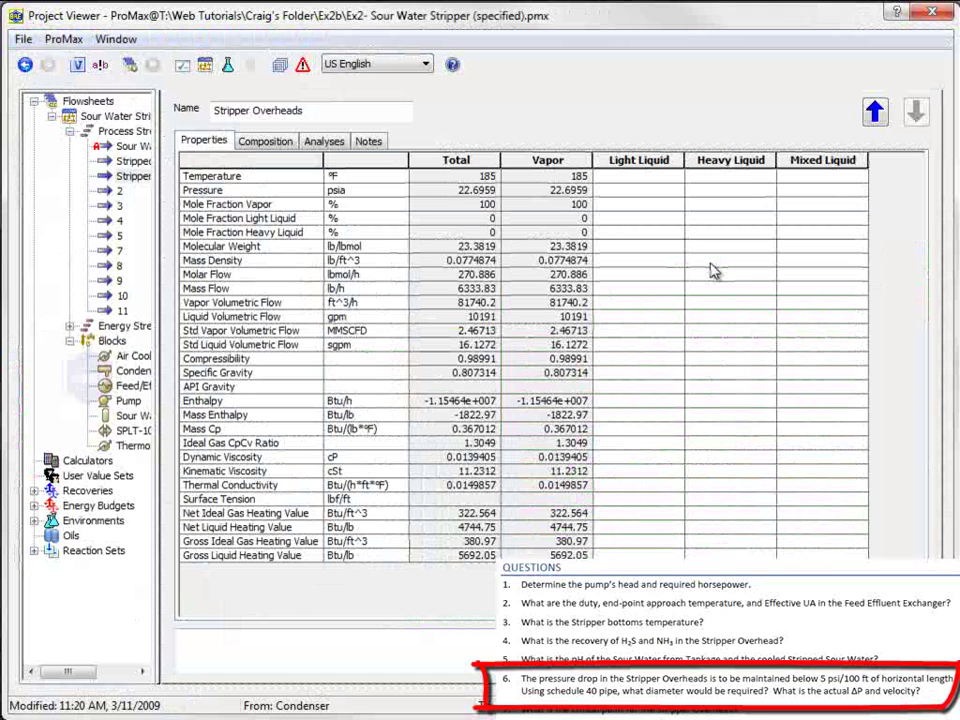
{"action": "left_click", "coordinate": [326, 143]}
{"action": "left_click", "coordinate": [234, 581]}
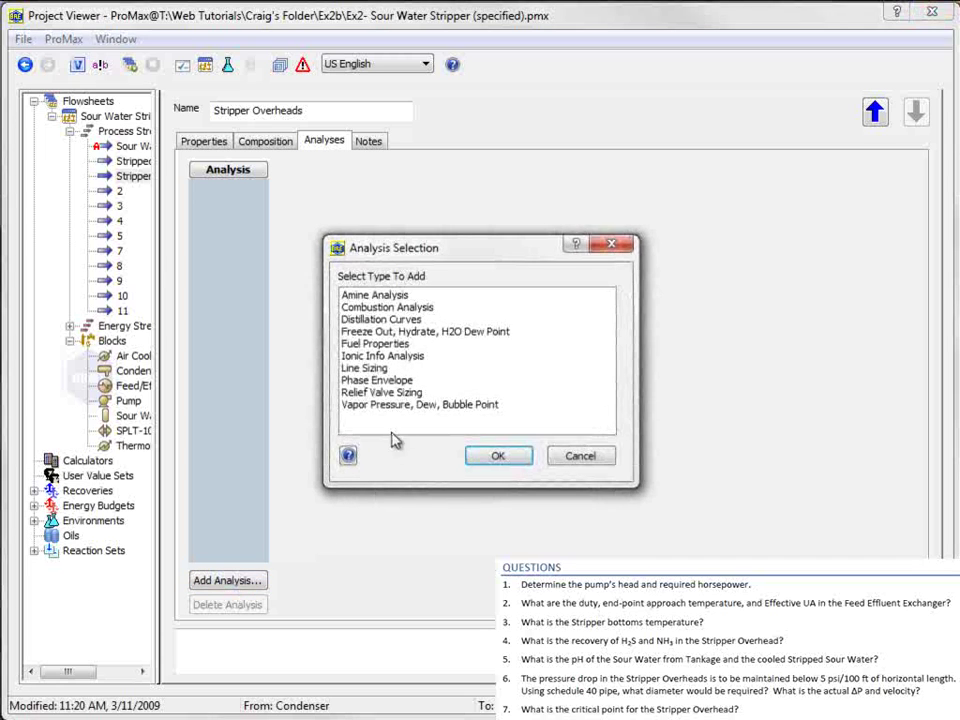
{"action": "left_click", "coordinate": [370, 368]}
{"action": "left_click", "coordinate": [497, 456]}
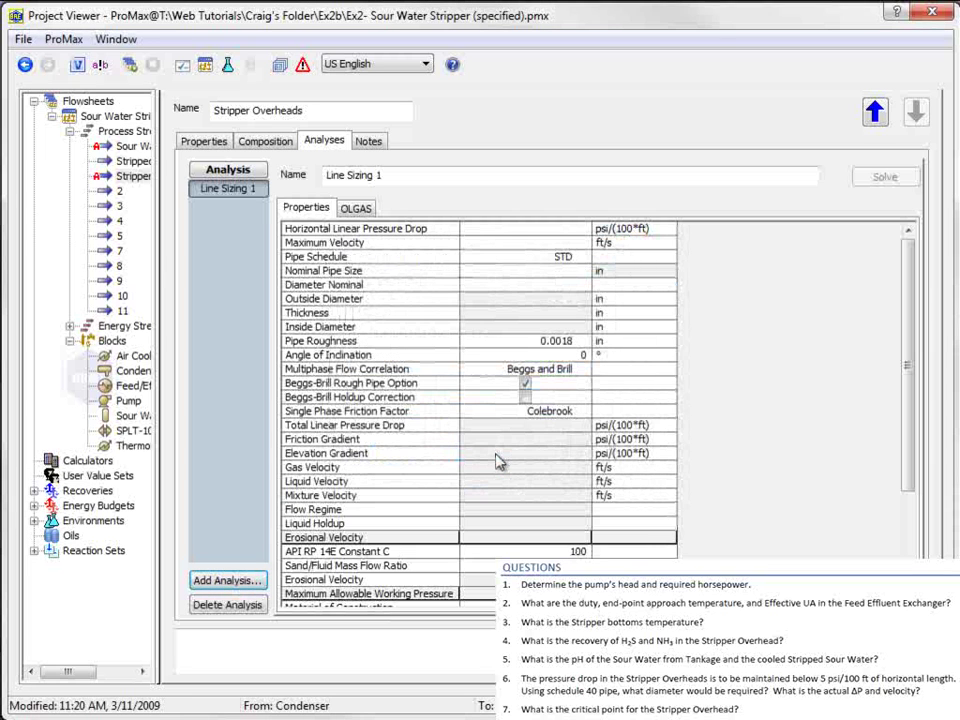
Set 5 psi/100 ft pressure drop and schedule 40 pipe, then solve (4 in pipe)
{"action": "left_click", "coordinate": [566, 230]}
{"action": "key", "text": "Return"}
{"action": "key", "text": "Return"}
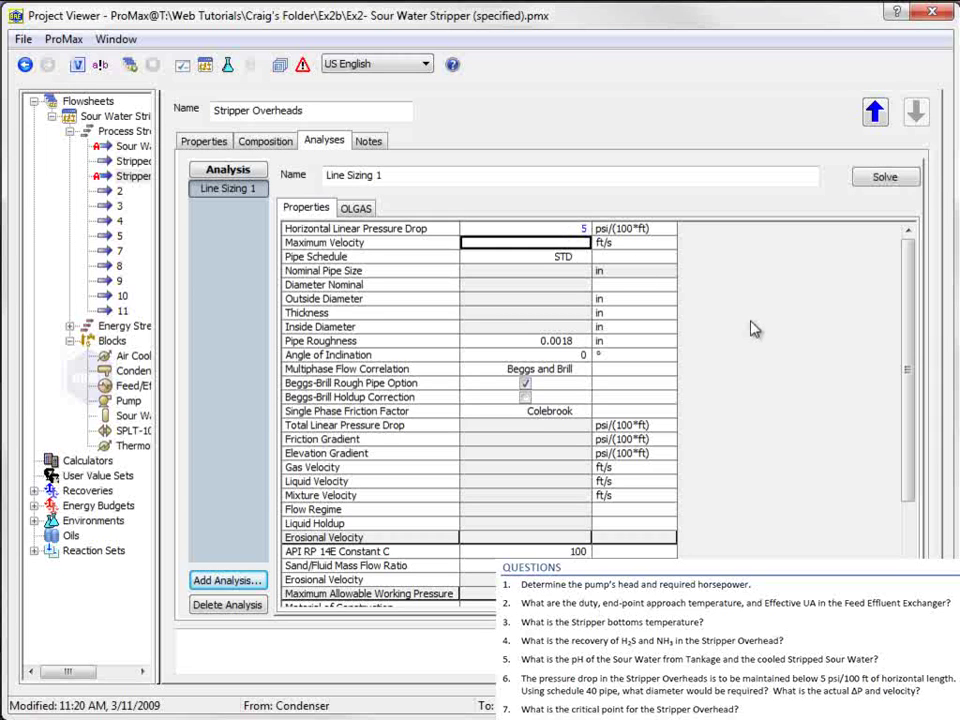
{"action": "type", "text": "40"}
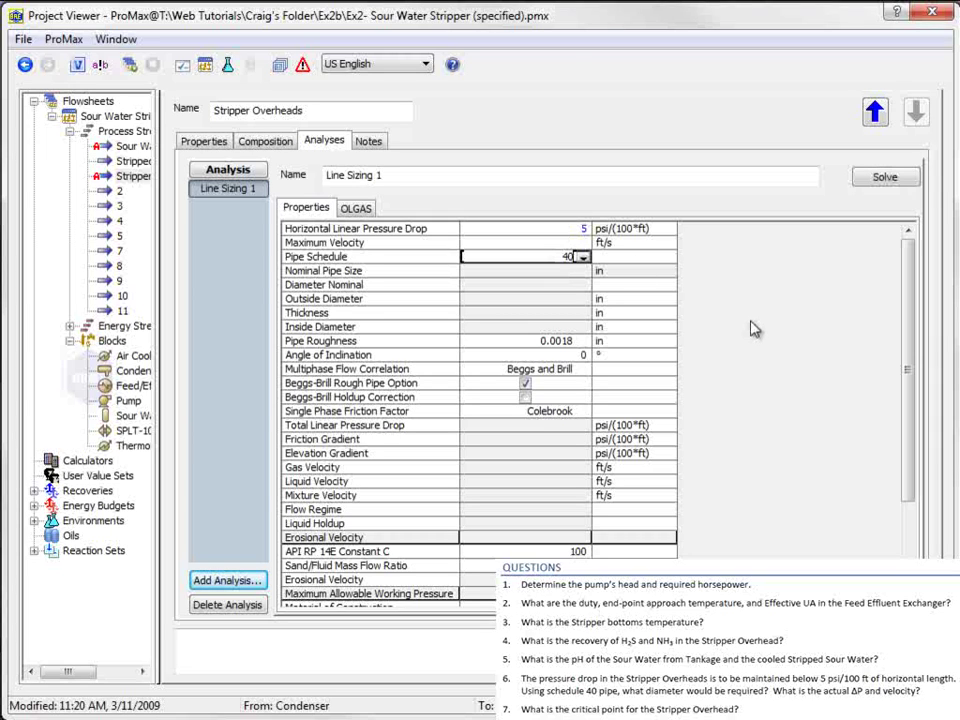
{"action": "key", "text": "Return"}
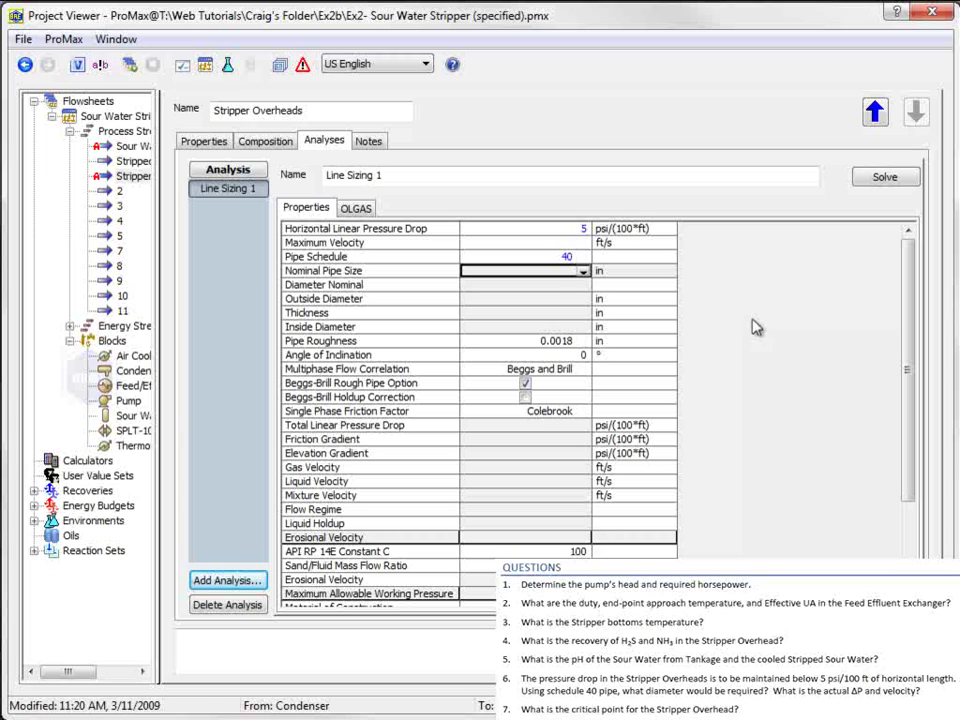
{"action": "left_click", "coordinate": [869, 187]}
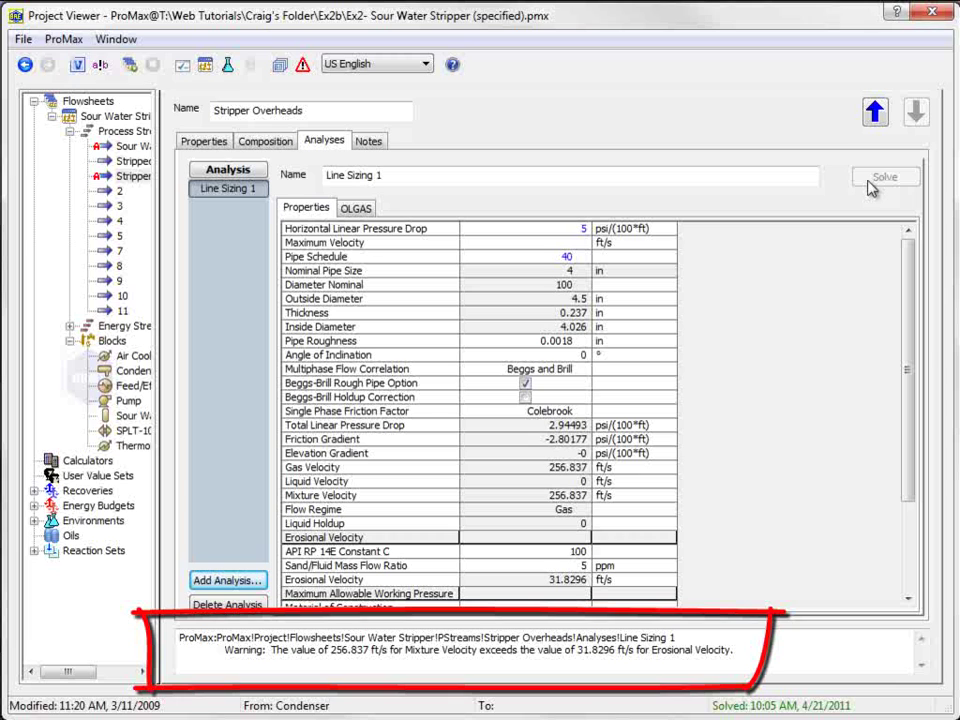
Limit Maximum Velocity to 32 ft/s and re-solve, yielding 12 in schedule 40 pipe
{"action": "left_click", "coordinate": [566, 245]}
{"action": "type", "text": "32"}
{"action": "key", "text": "Return"}
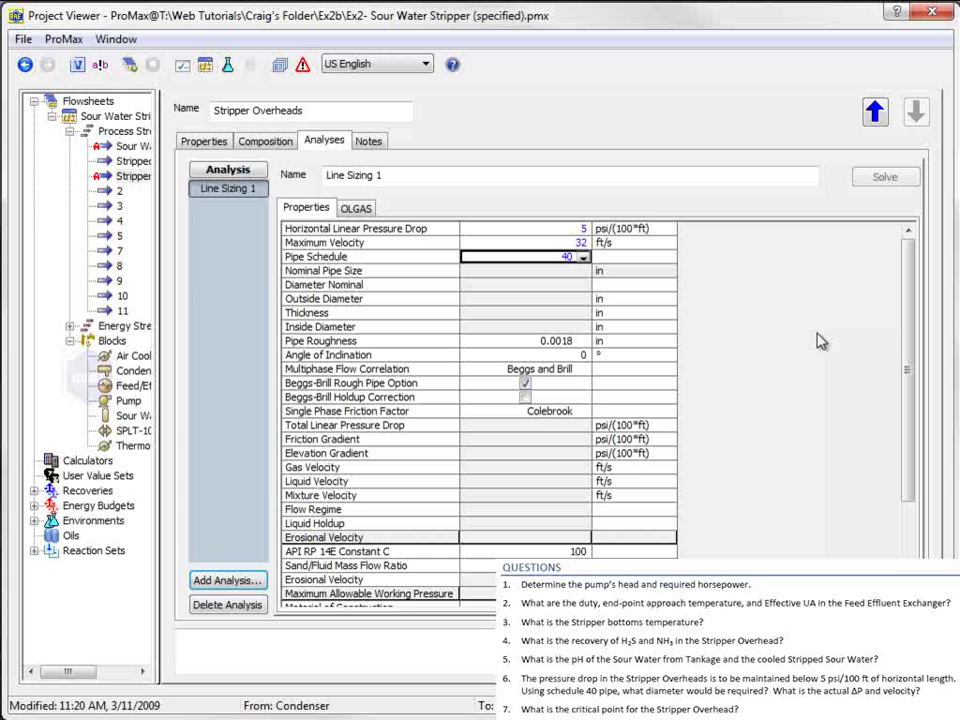
{"action": "left_click", "coordinate": [885, 177]}
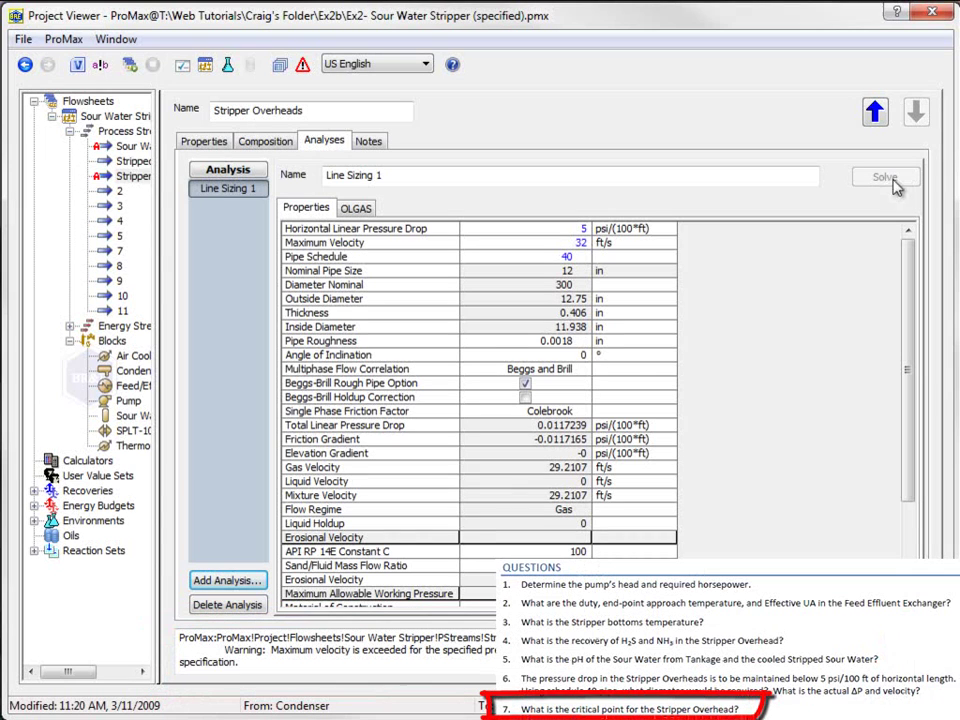
Add and solve a Phase Envelope on Stripper Overheads, view its PT plot, then close the viewer
{"action": "left_click", "coordinate": [249, 583]}
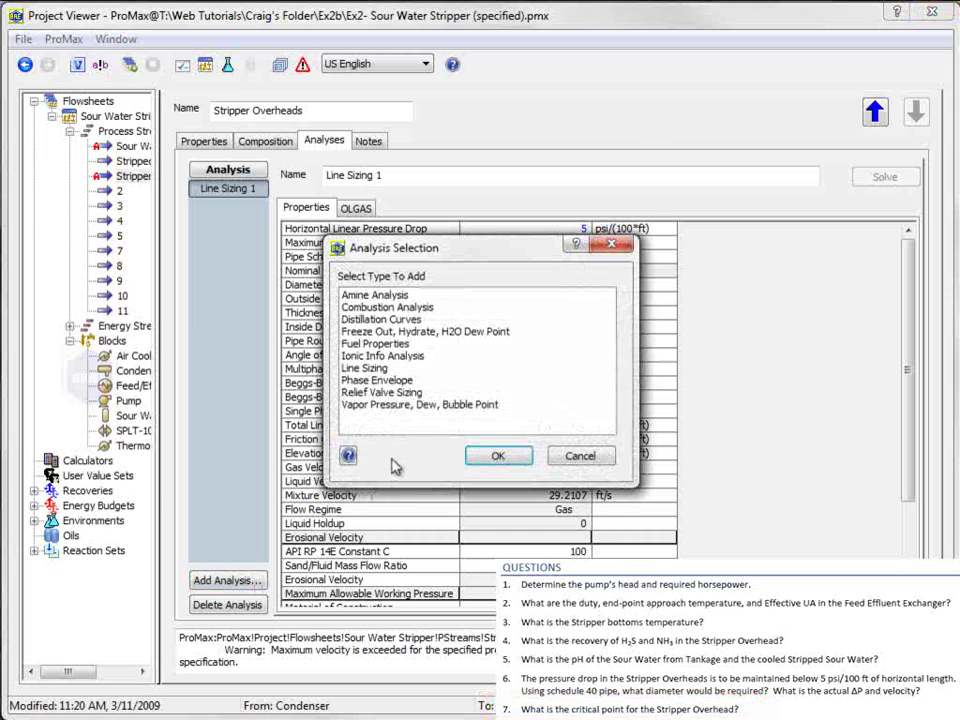
{"action": "left_click", "coordinate": [402, 381]}
{"action": "left_click", "coordinate": [516, 459]}
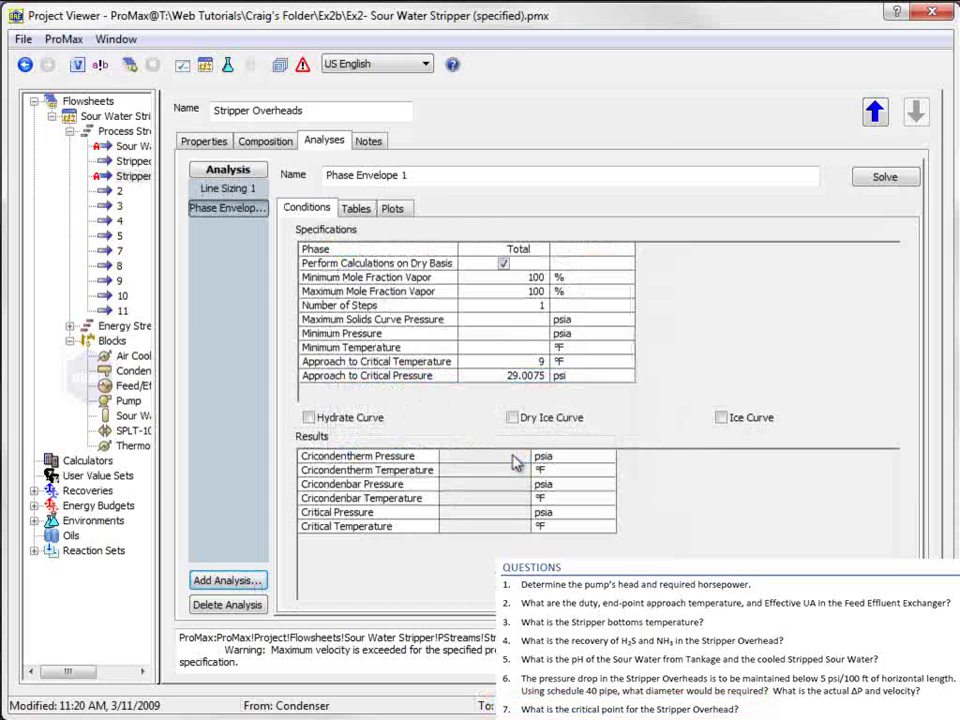
{"action": "left_click", "coordinate": [908, 177]}
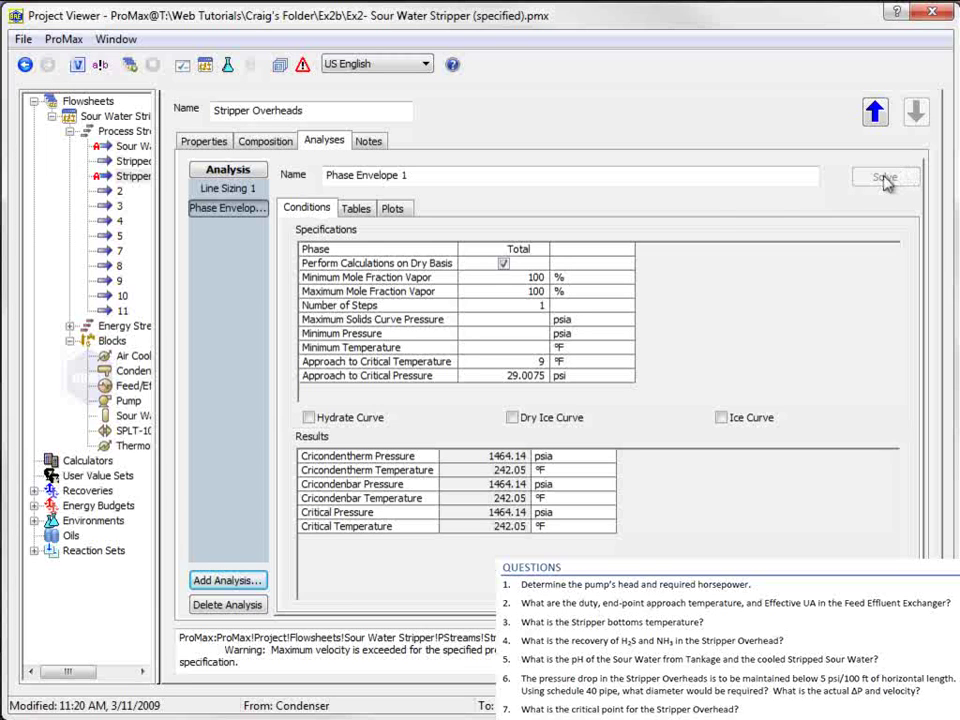
{"action": "left_click", "coordinate": [395, 208]}
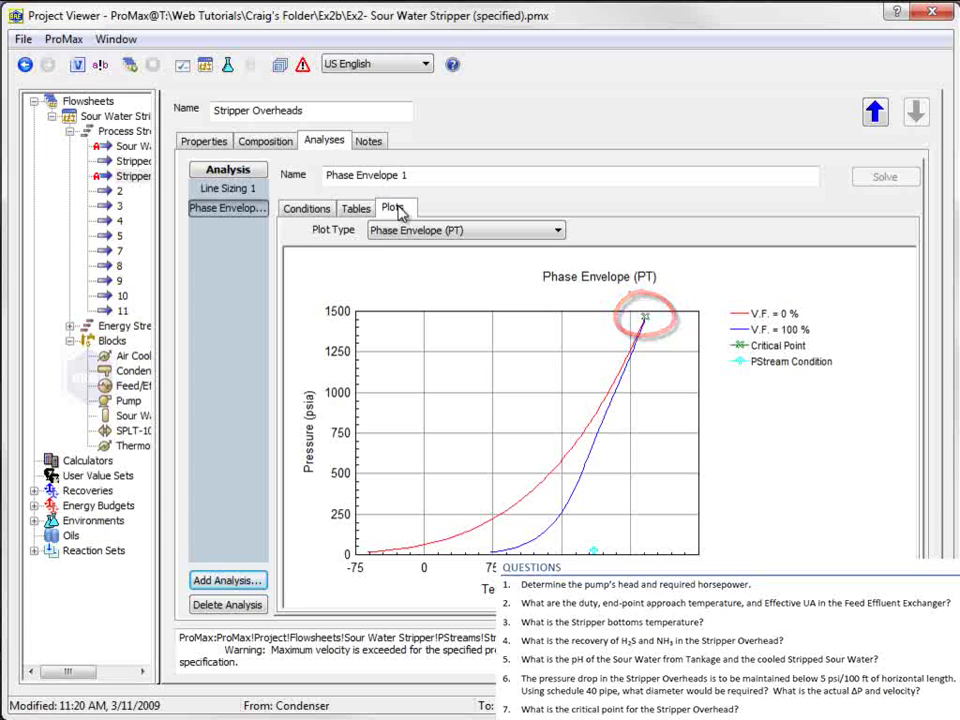
{"action": "left_click", "coordinate": [930, 14]}
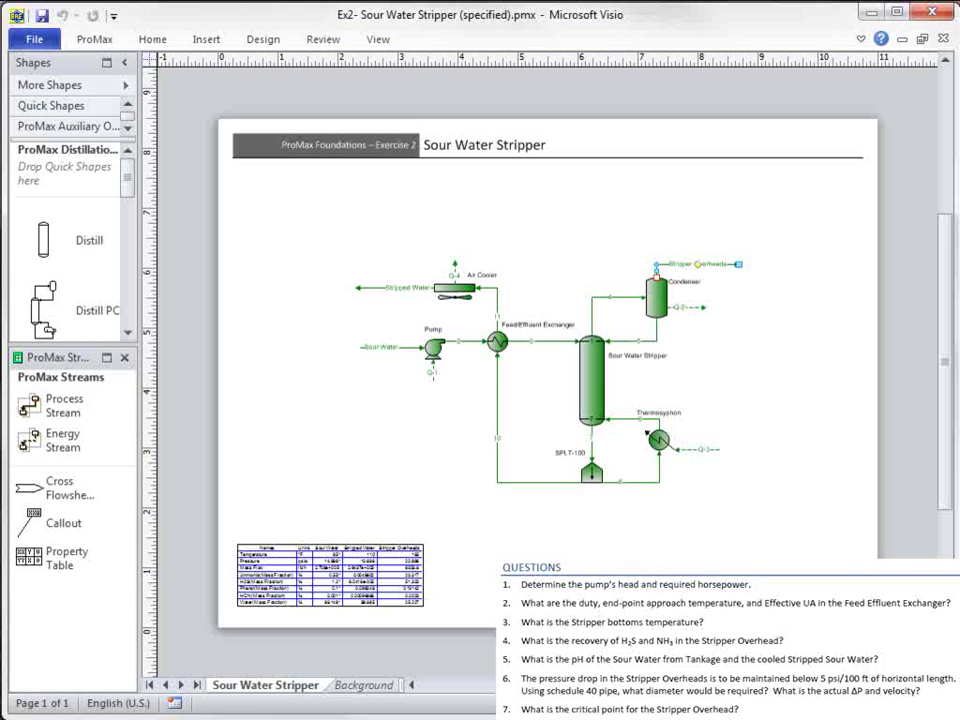